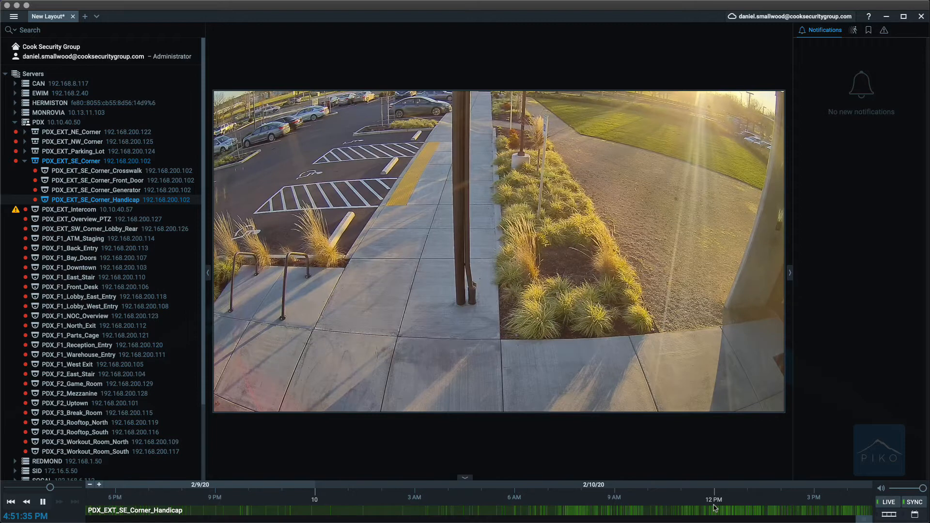
- Play back the PDX_EXT_SE_Corner_Handicap recording from about 11:48 AM on 10 February 2020
left_click(709, 512)
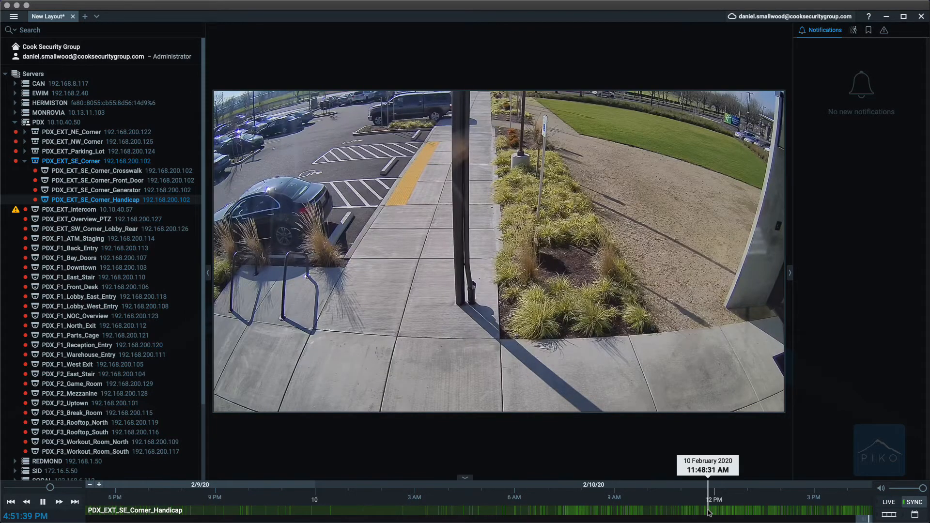
scroll(715, 512, "up", 5)
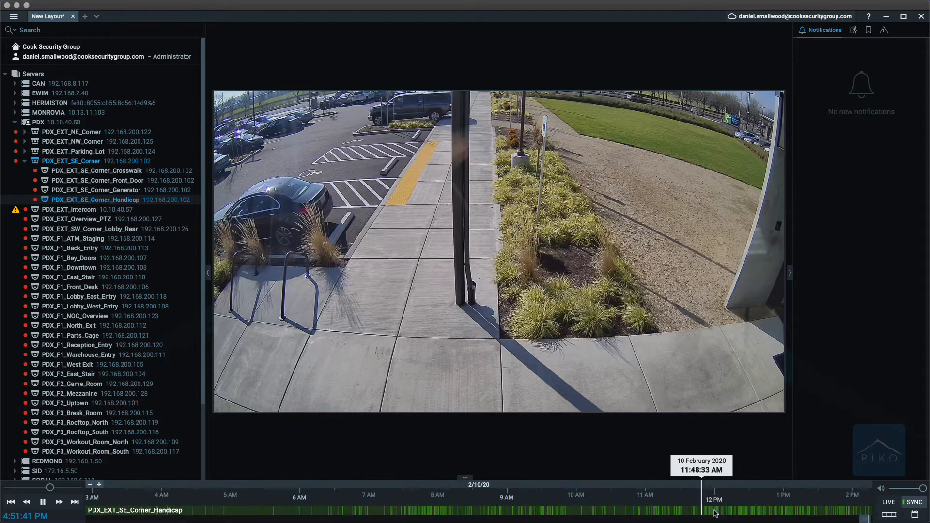
scroll(715, 512, "up", 3)
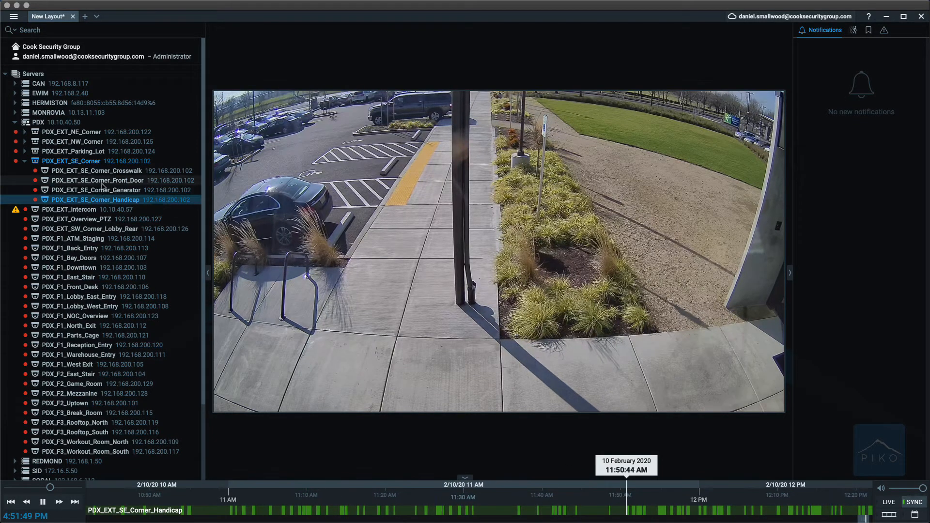
- Add the PDX_EXT_SE_Corner_Front_Door camera beside the Handicap view and move the synchronized playback to about 12:11 PM
mouse_move(107, 182)
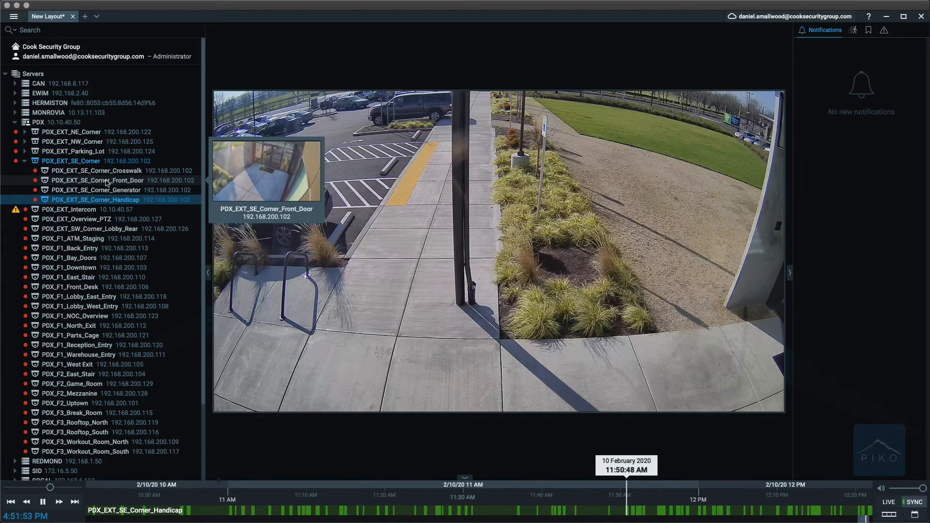
left_click_drag(106, 183, 403, 292)
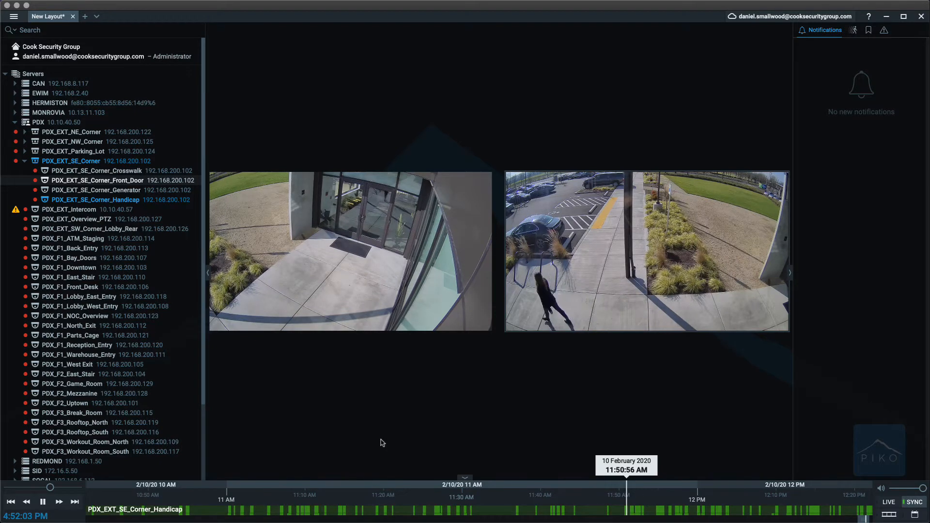
left_click(789, 511)
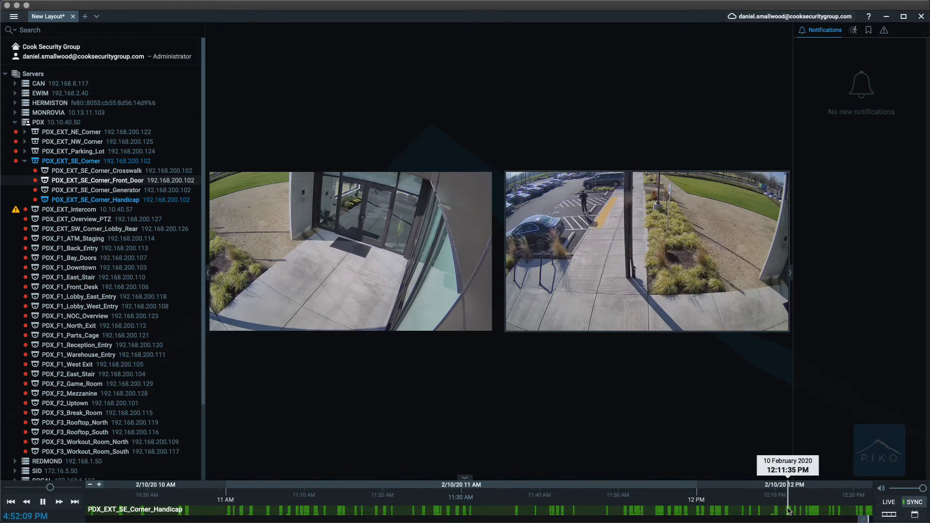
left_click(775, 513)
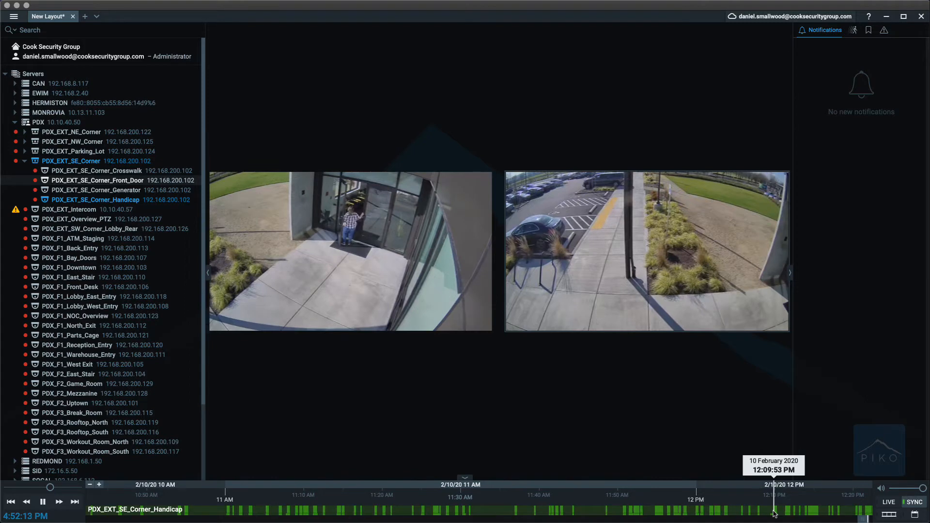
left_click(785, 513)
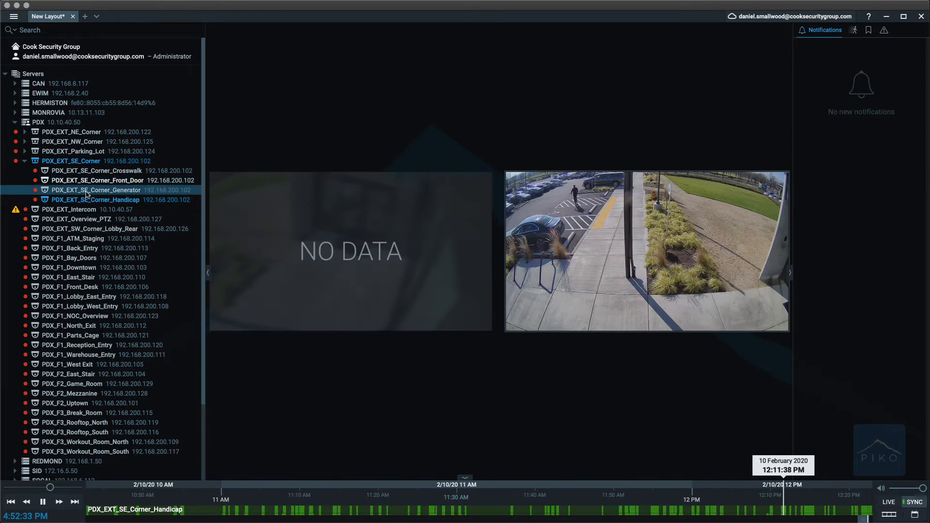
- Add the PDX_EXT_SE_Corner_Generator and PDX_EXT_SE_Corner_Crosswalk cameras below the two existing views to form a two-by-two layout
left_click_drag(86, 194, 343, 431)
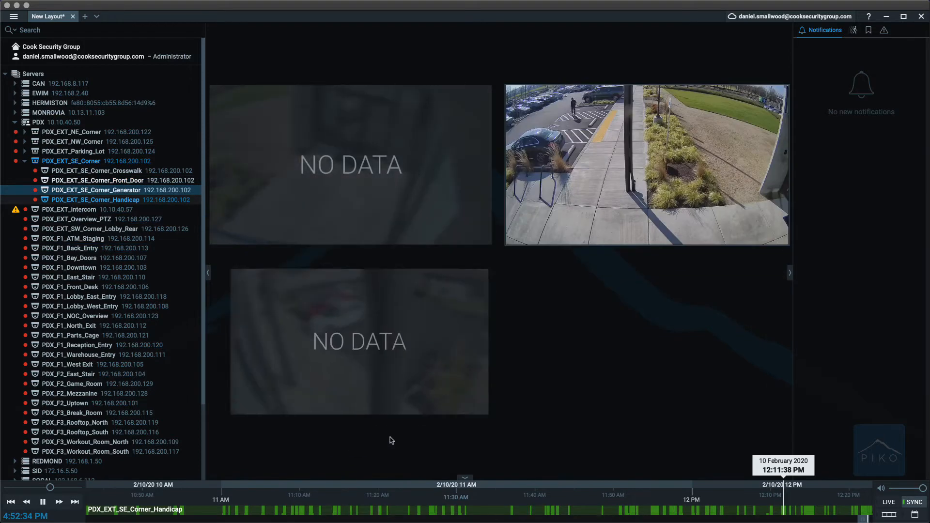
left_click(110, 172)
left_click_drag(110, 172, 589, 312)
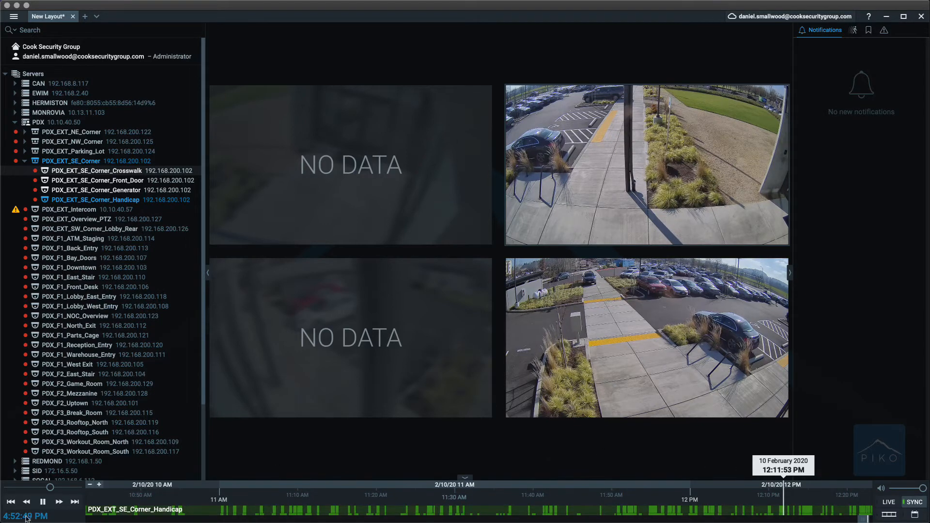
- Pause the playback and select the recorded segment from about 12:11:23 PM to 12:12:01 PM on the timeline
left_click(43, 502)
scroll(788, 512, "up", 5)
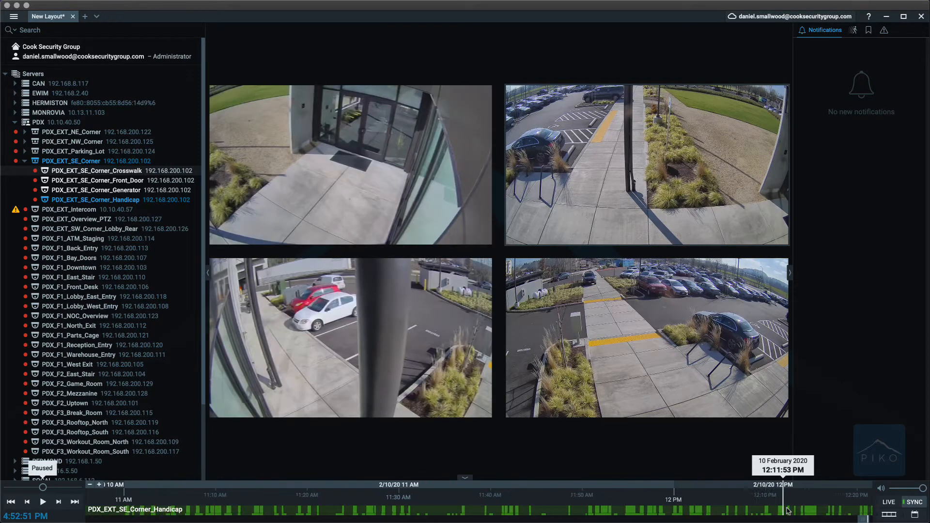
scroll(787, 512, "up", 5)
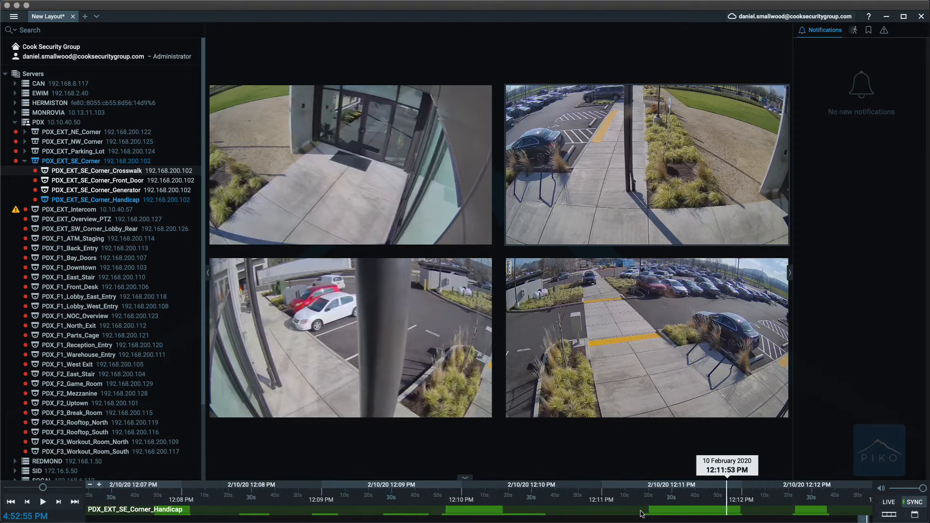
left_click_drag(645, 514, 766, 514)
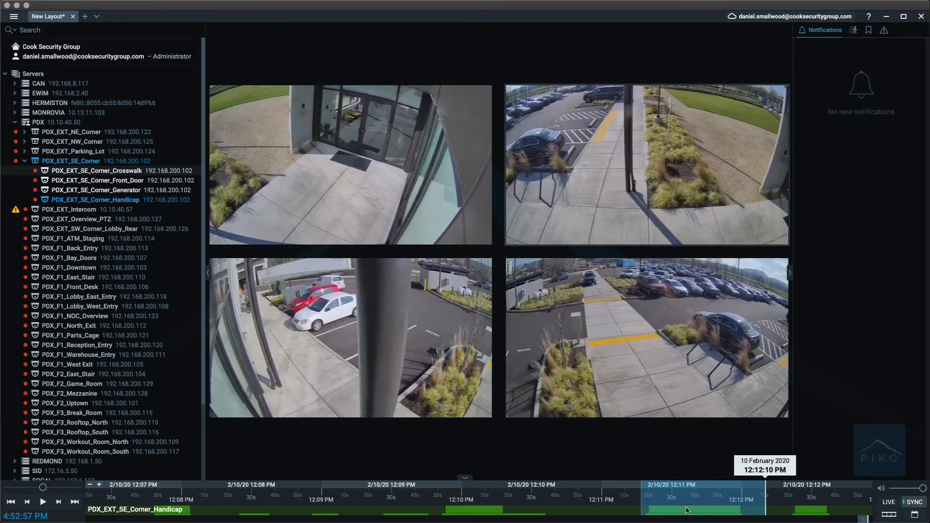
left_click(627, 511)
left_click_drag(656, 512, 748, 512)
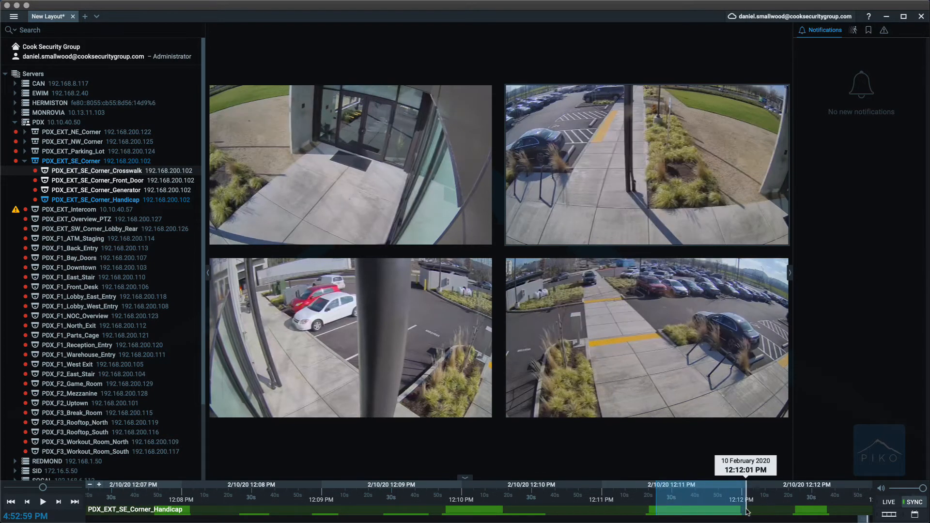
- Open the video export for the selected segment, examine the single-camera and multi-video settings, and cancel the export
right_click(694, 509)
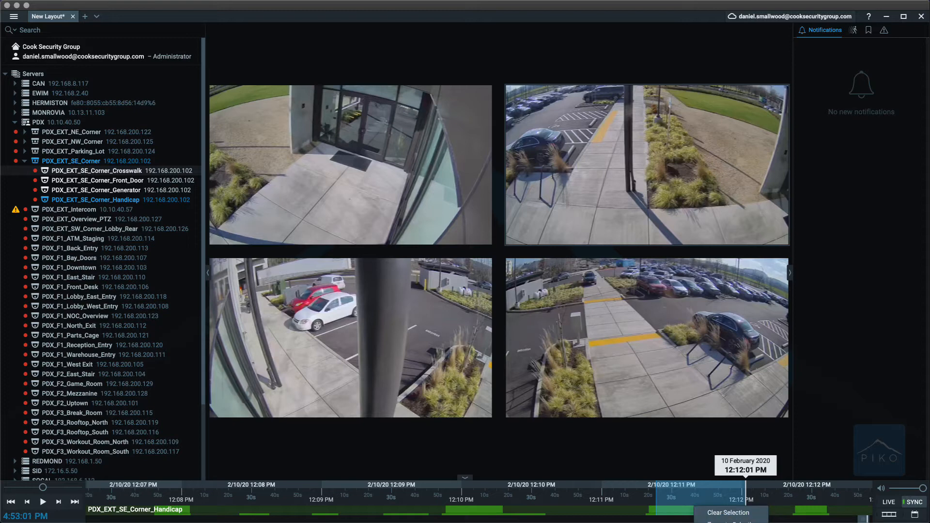
left_click(731, 522)
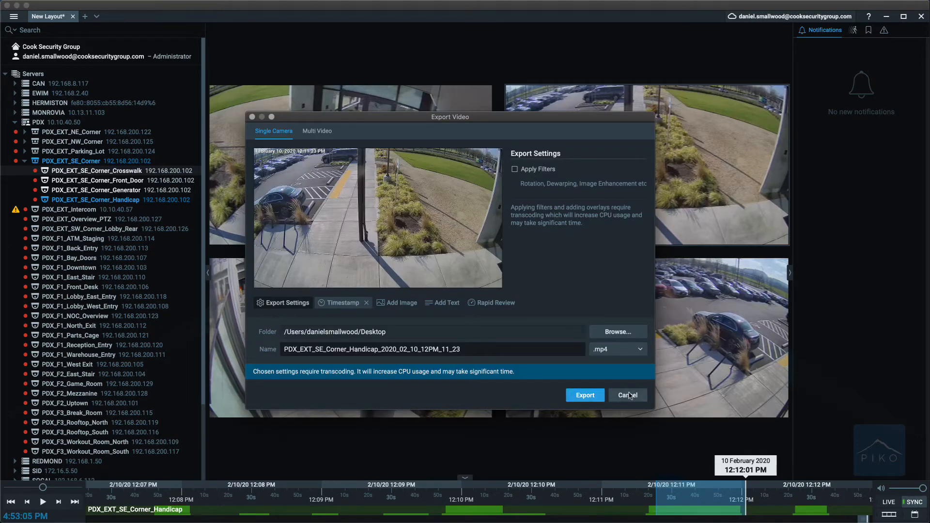
left_click(313, 132)
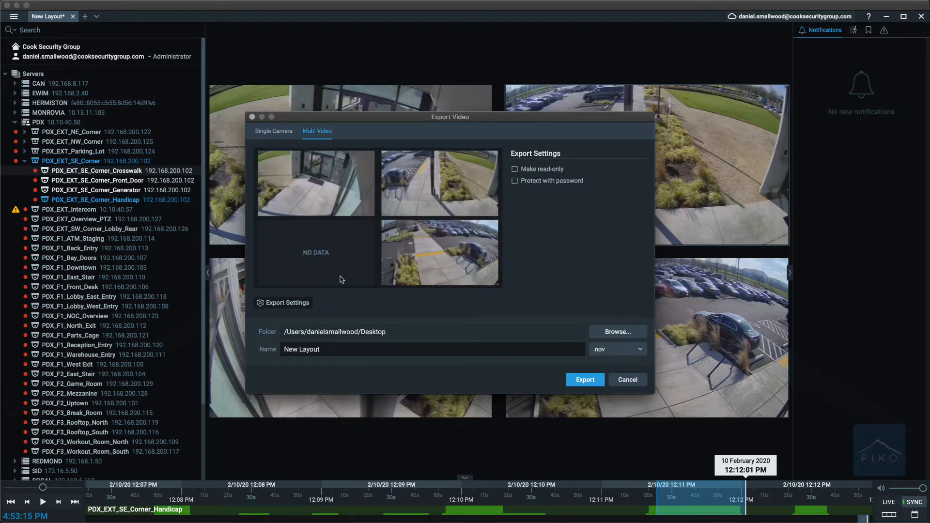
left_click(630, 379)
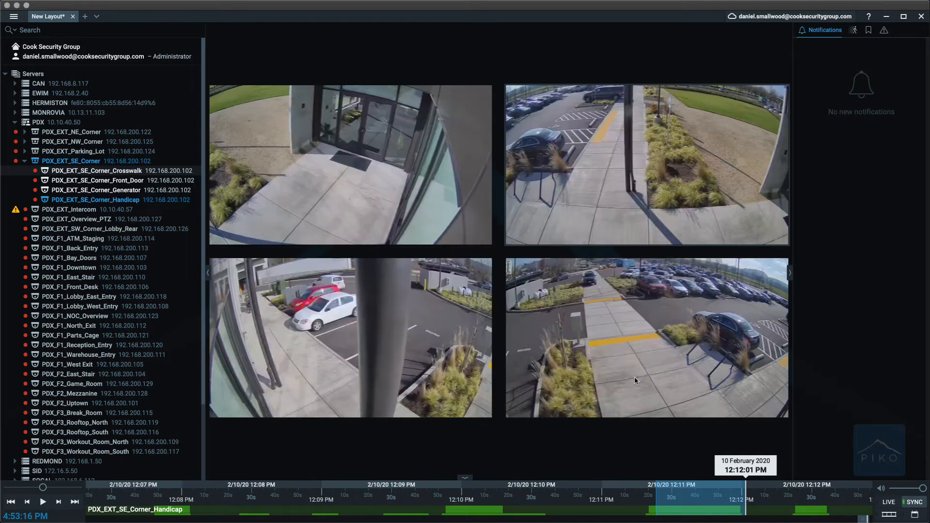
- Clear the timeline selection, close the four-camera layout, and open the PDX_EXT_SE_Corner_Crosswalk camera in an empty layout
left_click(637, 509)
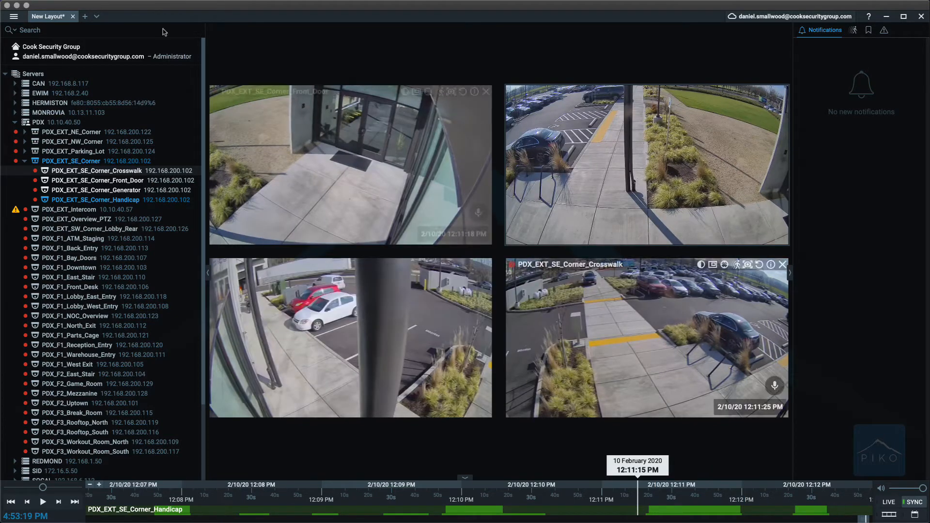
left_click(73, 16)
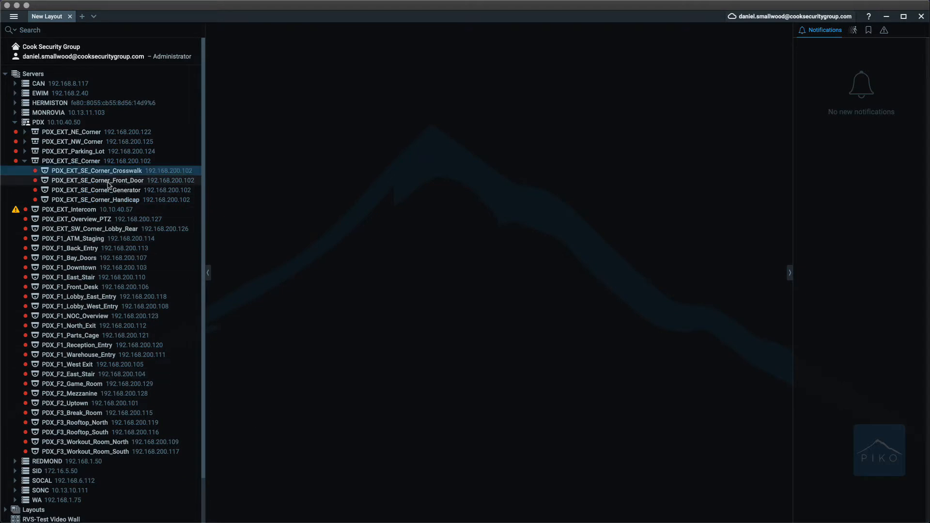
mouse_move(108, 183)
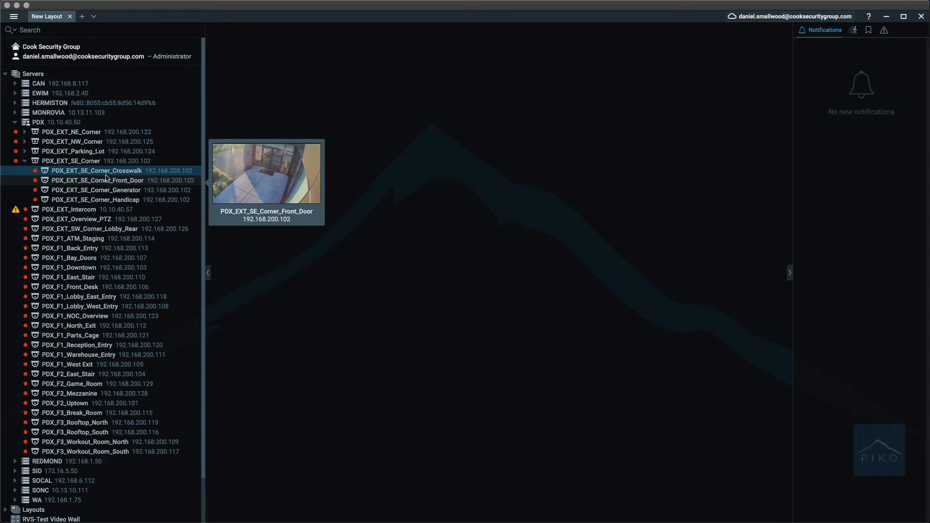
left_click_drag(106, 175, 529, 339)
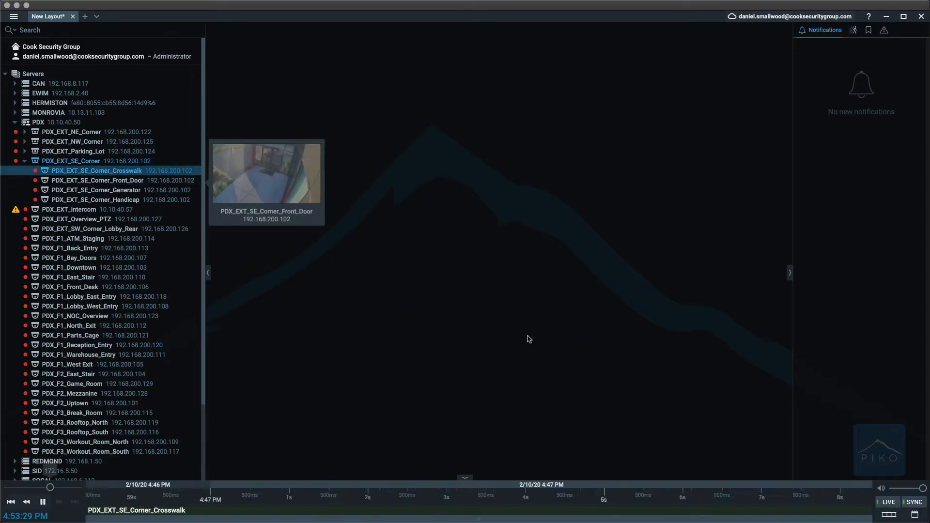
- Use the calendar to jump the Crosswalk camera's playback to 8 AM on 10 February 2020
left_click(916, 515)
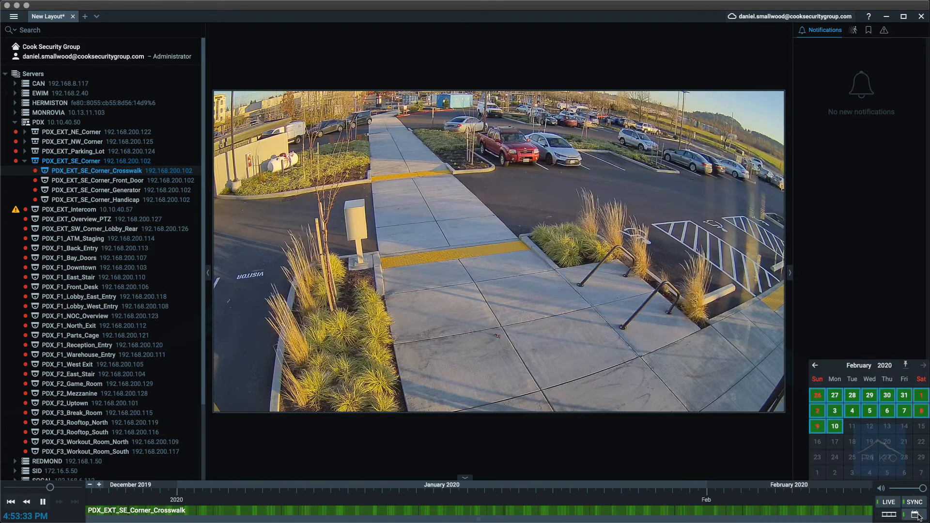
left_click(835, 427)
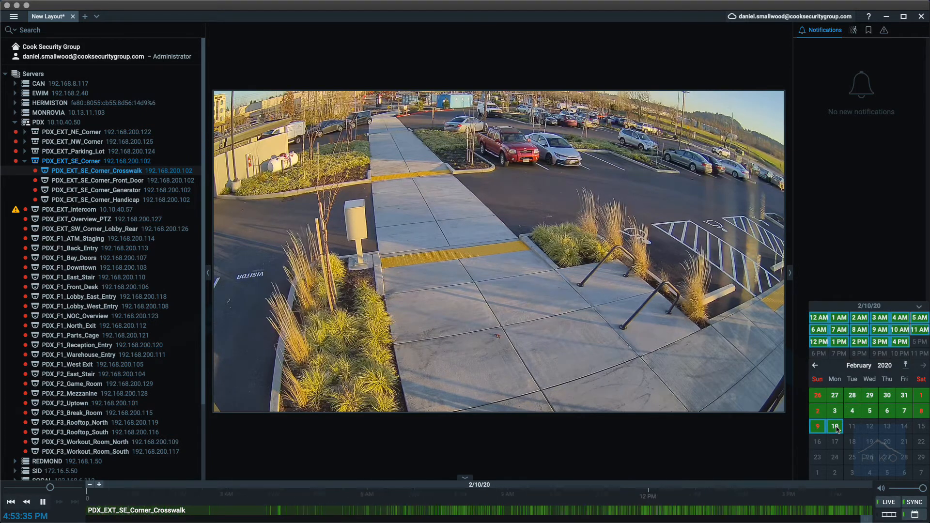
left_click(860, 331)
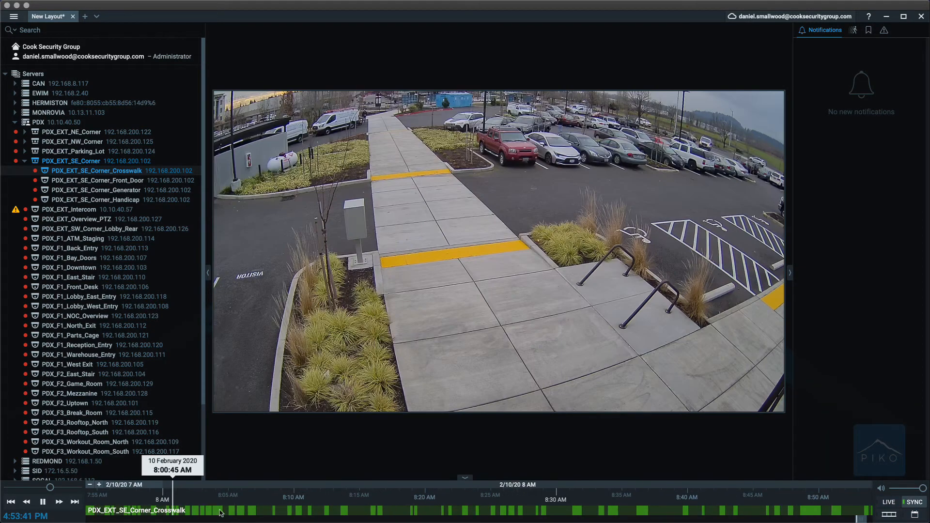
- Advance the Crosswalk recording to about 8:03 AM and pause it while a person crosses the parking lot
left_click(212, 508)
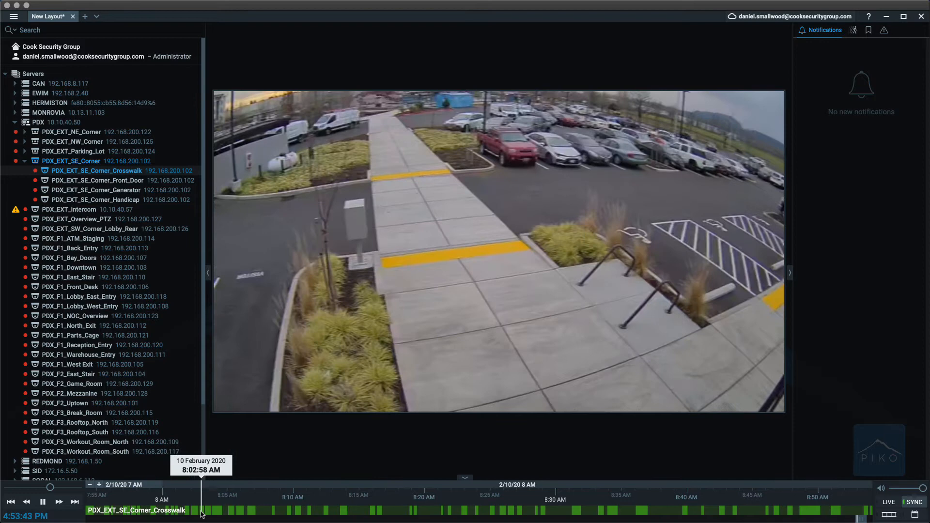
left_click(203, 515)
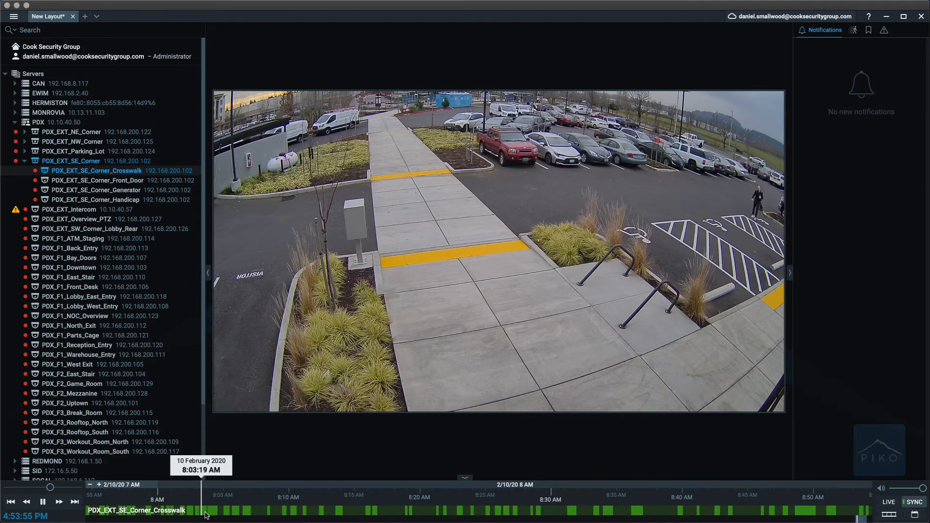
left_click(43, 501)
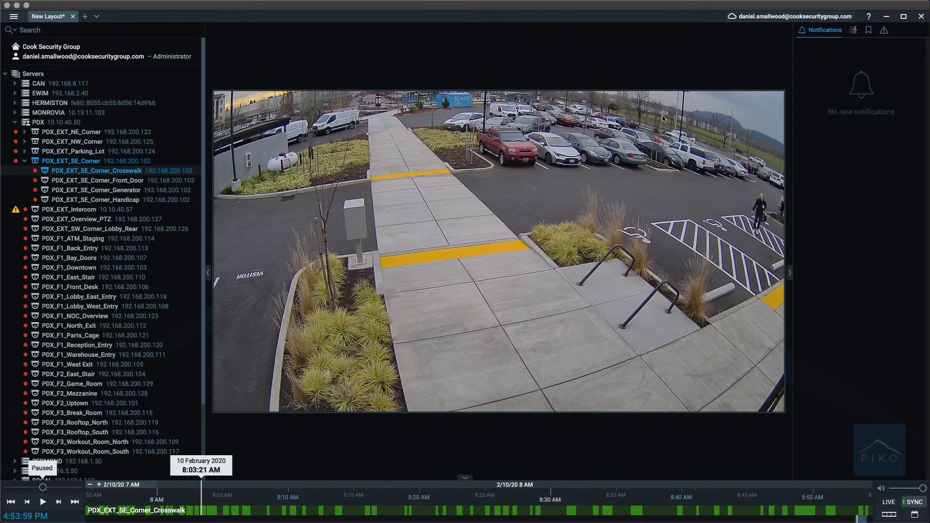
- Remove the Crosswalk camera from the layout and open the PDX_EXT_SE_Corner_Handicap camera in its place
left_click(777, 102)
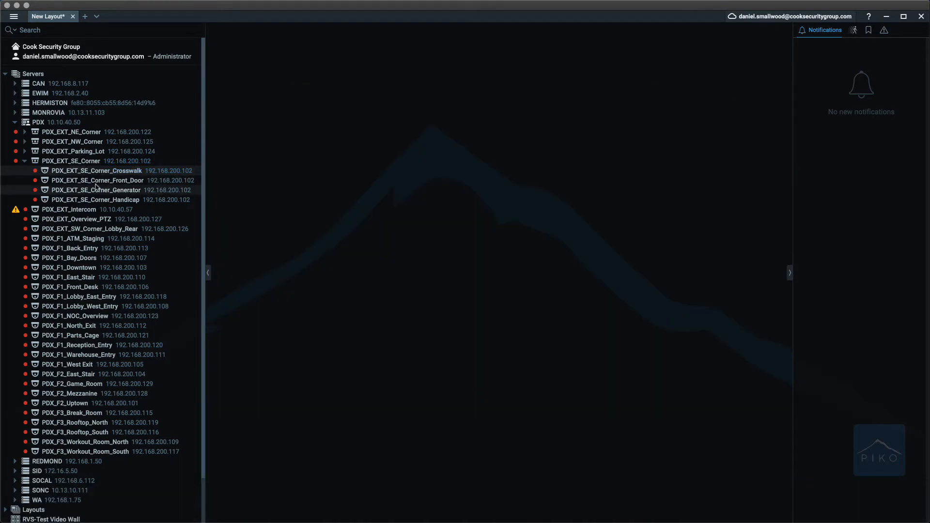
mouse_move(96, 186)
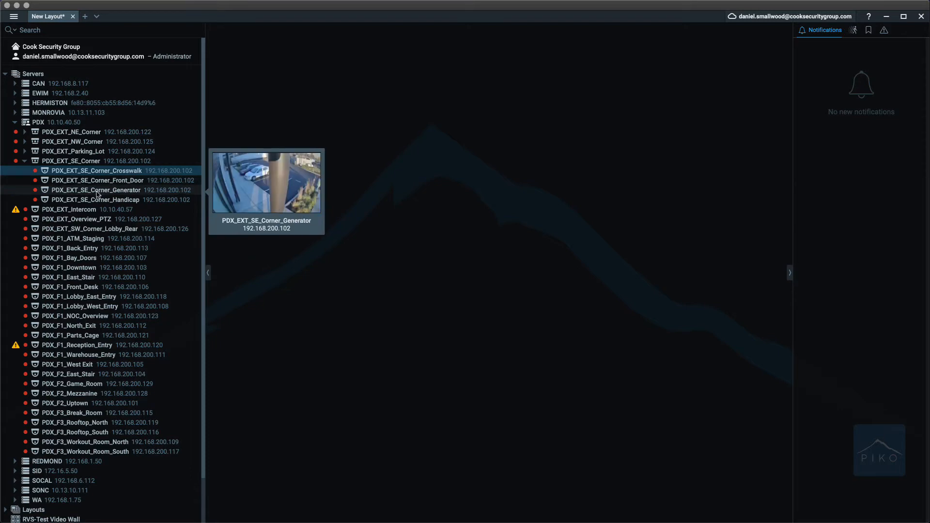
left_click_drag(97, 199, 506, 257)
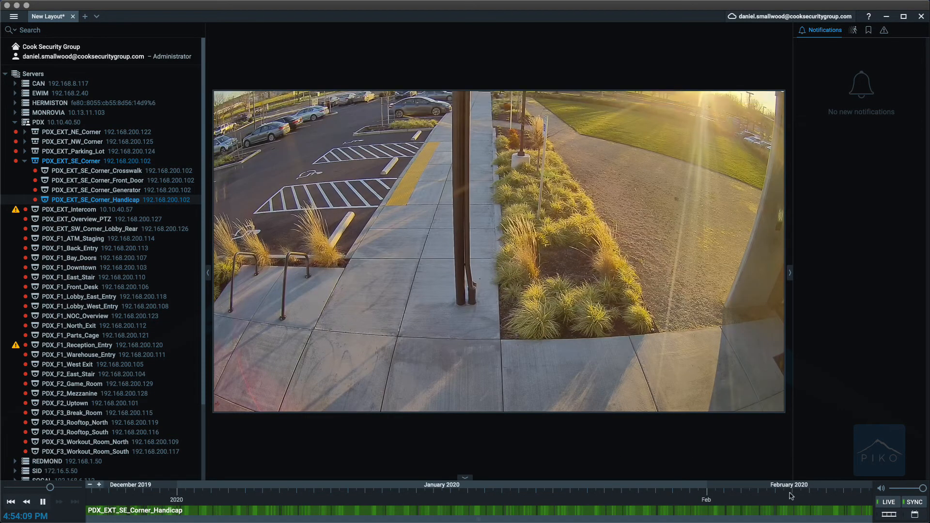
- Turn on motion search for the PDX_EXT_SE_Corner_Handicap camera and limit it to a rectangular area on the sidewalk beside the parking spaces
scroll(853, 512, "up", 5)
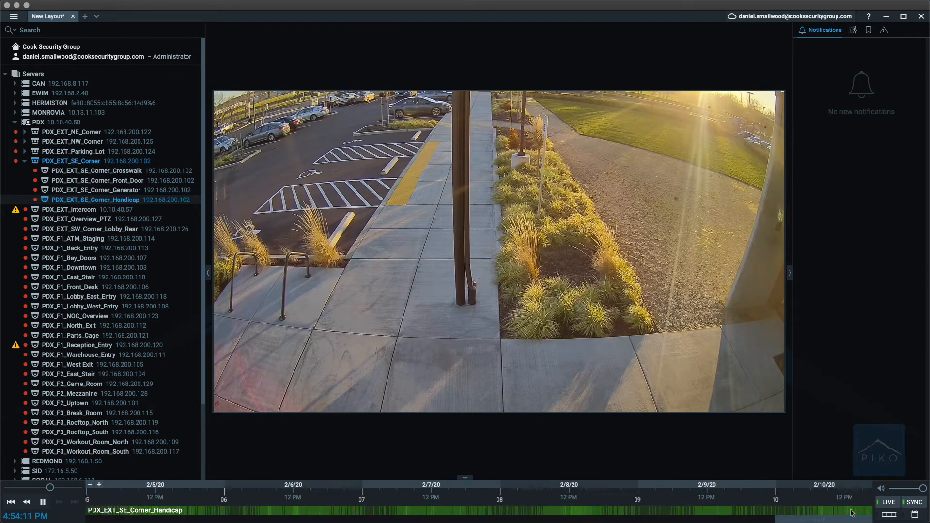
scroll(852, 513, "up", 5)
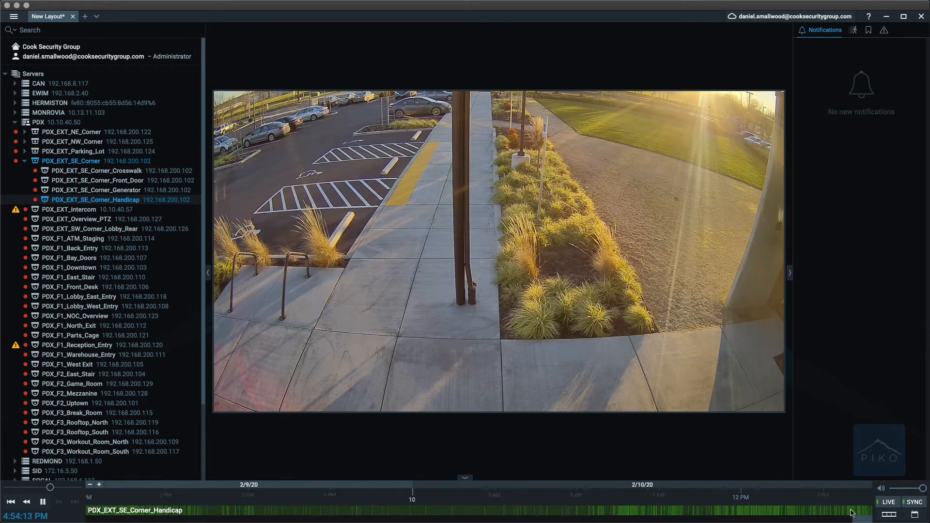
scroll(682, 520, "up", 3)
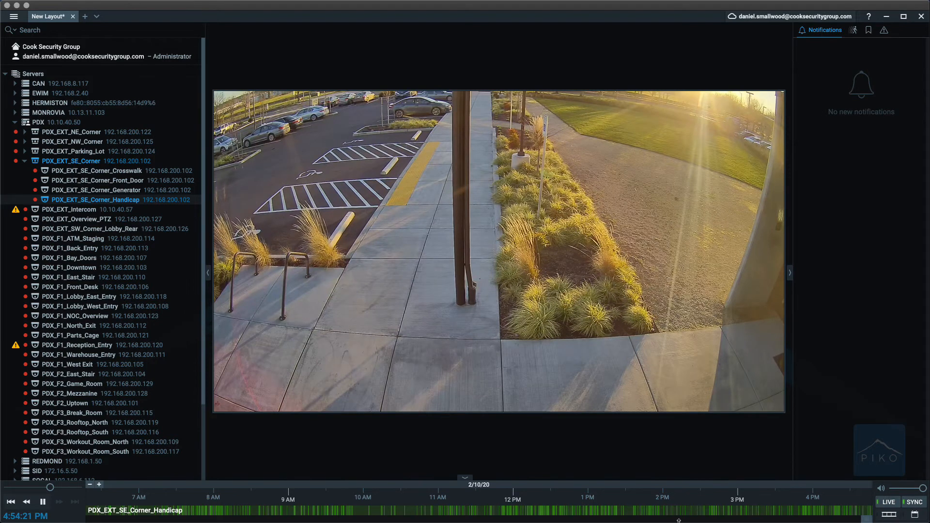
mouse_move(344, 280)
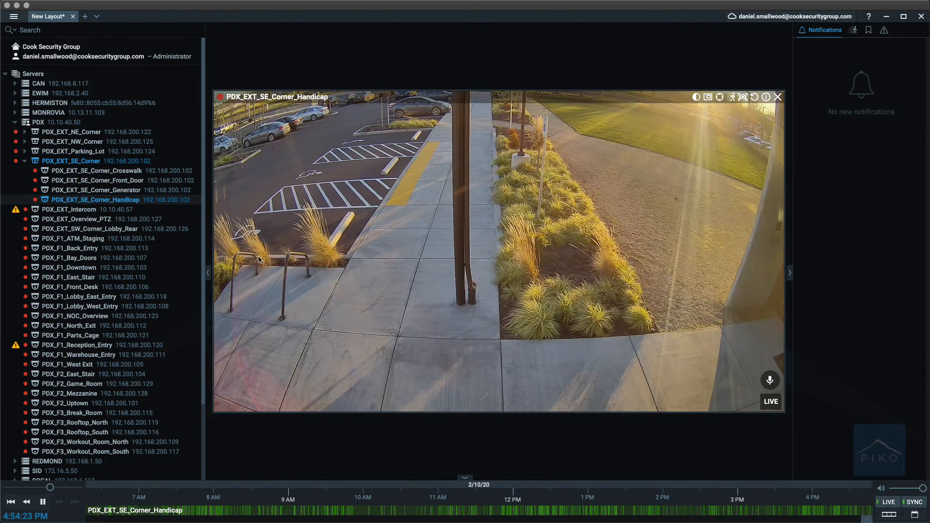
left_click(733, 97)
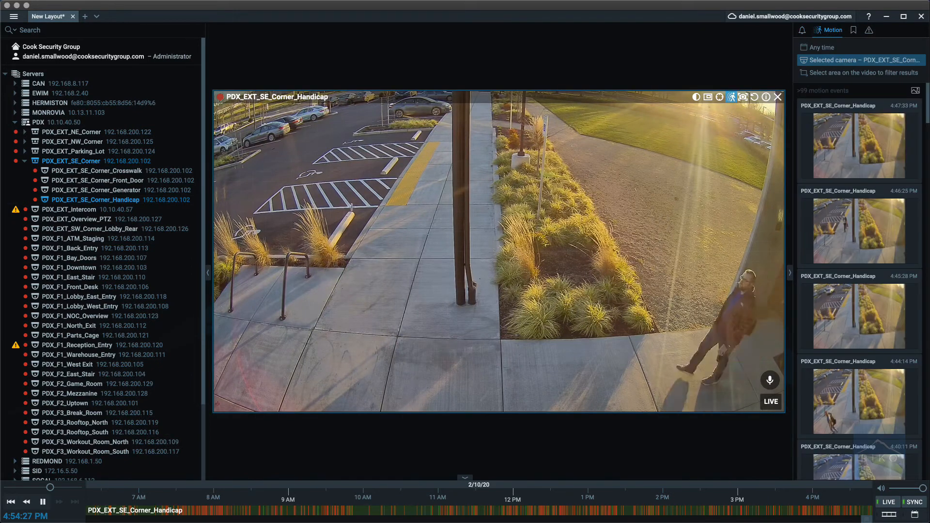
mouse_move(369, 192)
left_mouse_down()
mouse_move(422, 262)
mouse_move(447, 313)
mouse_move(441, 320)
left_mouse_up()
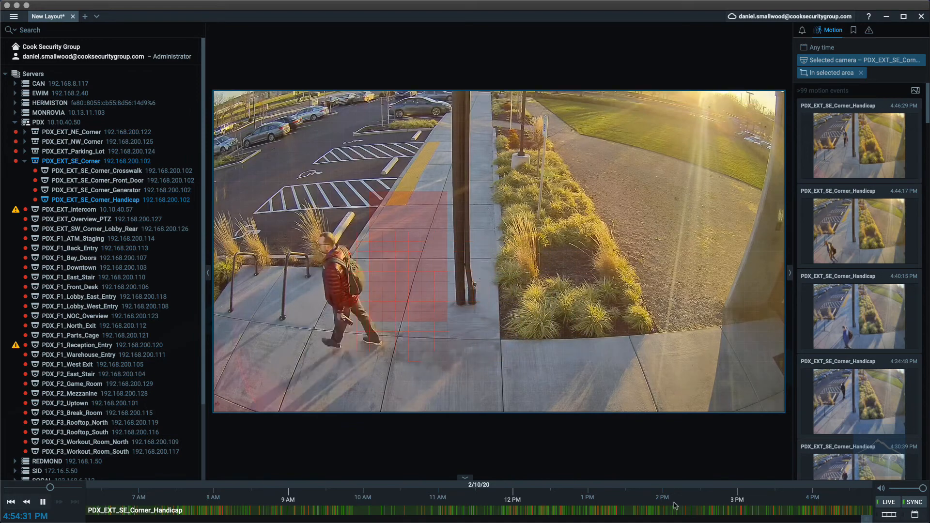
- Review the Handicap camera's motion recordings on 10 February 2020 from about 8:00 AM and from about 8:02:30 AM
left_click(207, 512)
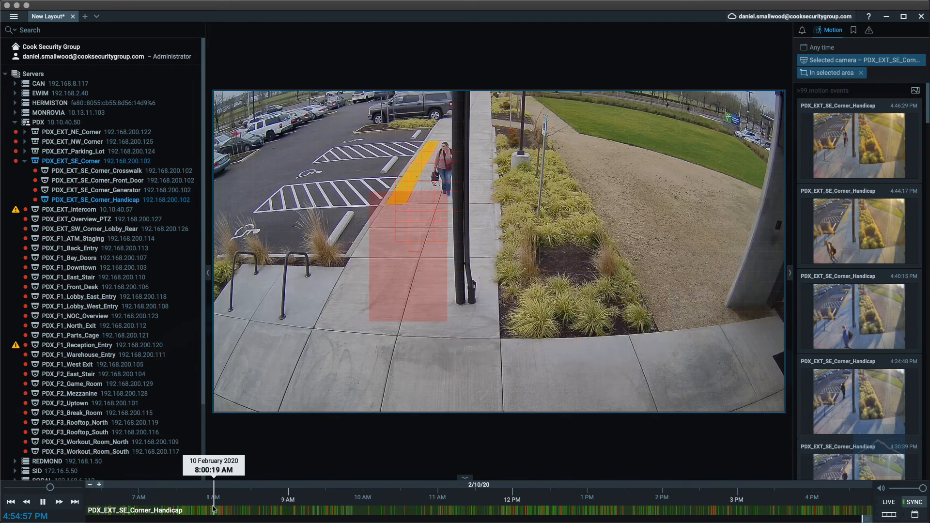
scroll(214, 509, "up", 3)
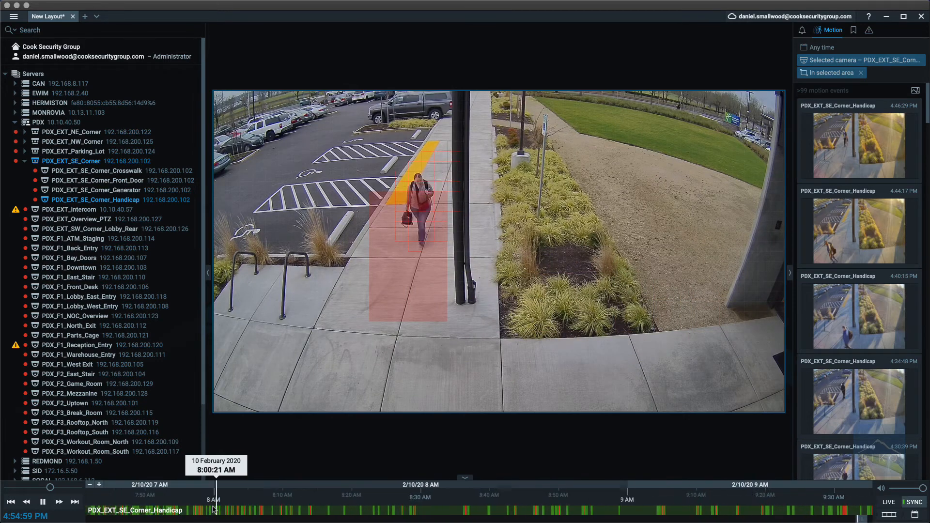
scroll(215, 509, "up", 2)
scroll(215, 510, "up", 2)
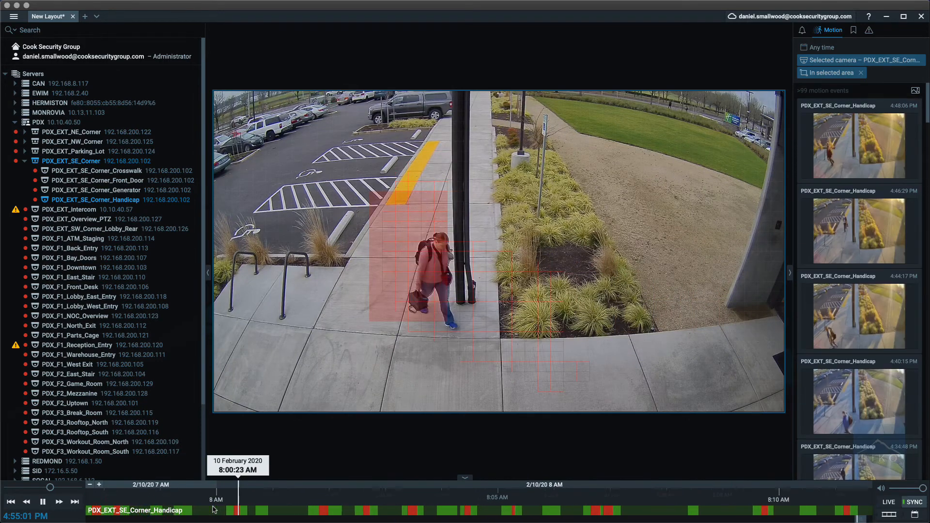
left_click(284, 513)
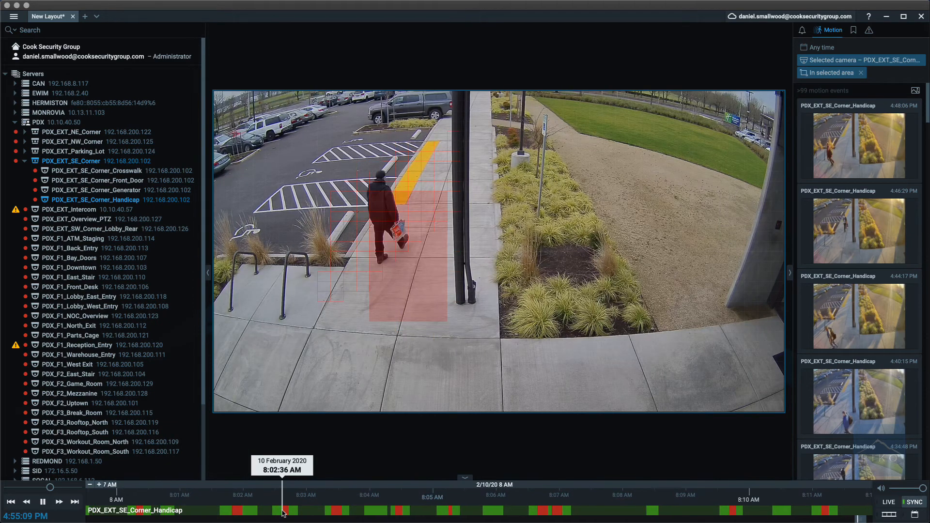
- Pause the recording at the motion event near 8:03:25 AM and select the timeline segment from about 8:03:18 to 8:04:06 AM
left_click(320, 512)
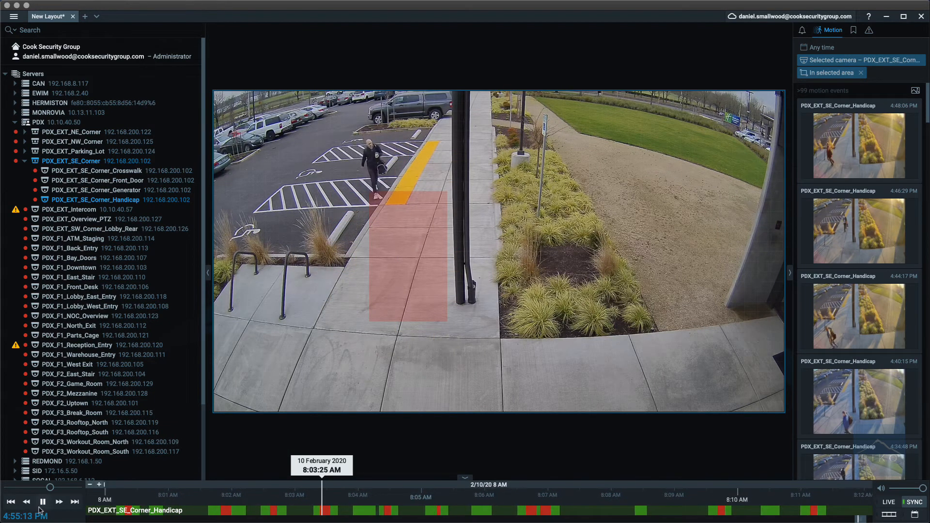
key("space")
left_click_drag(314, 511, 359, 515)
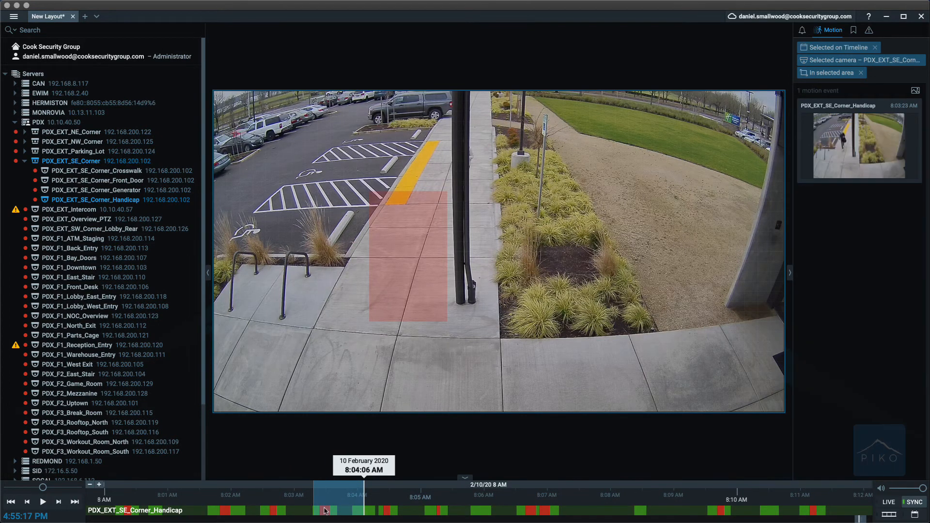
- Open the video export settings for the selected timeline segment, and close them without exporting
right_click(324, 509)
left_click(334, 522)
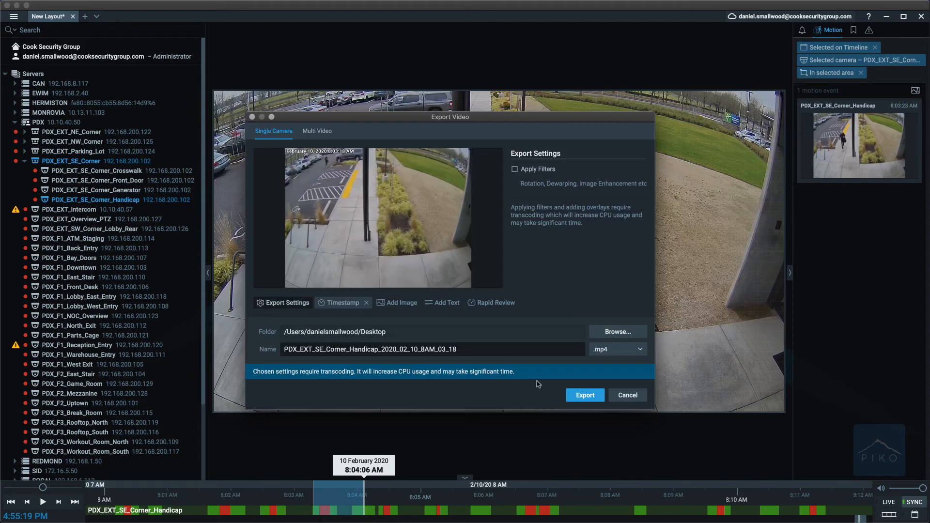
left_click(611, 382)
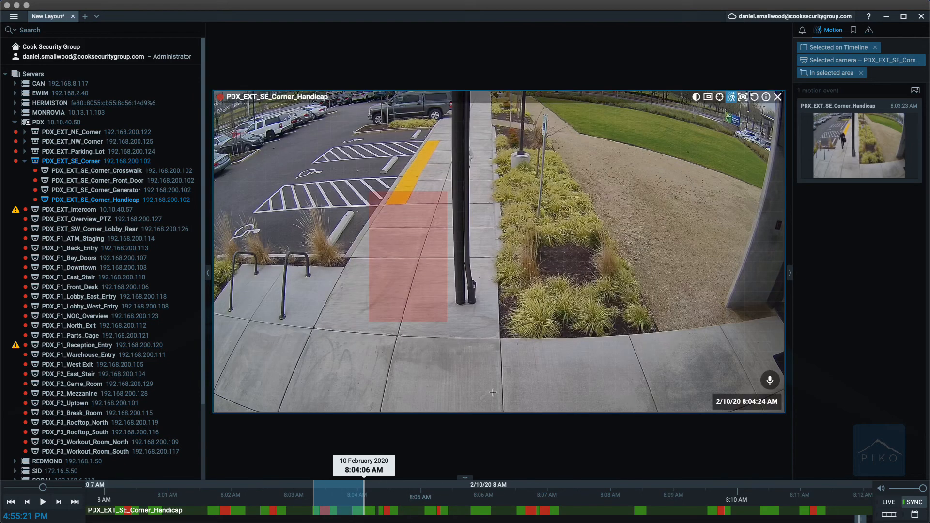